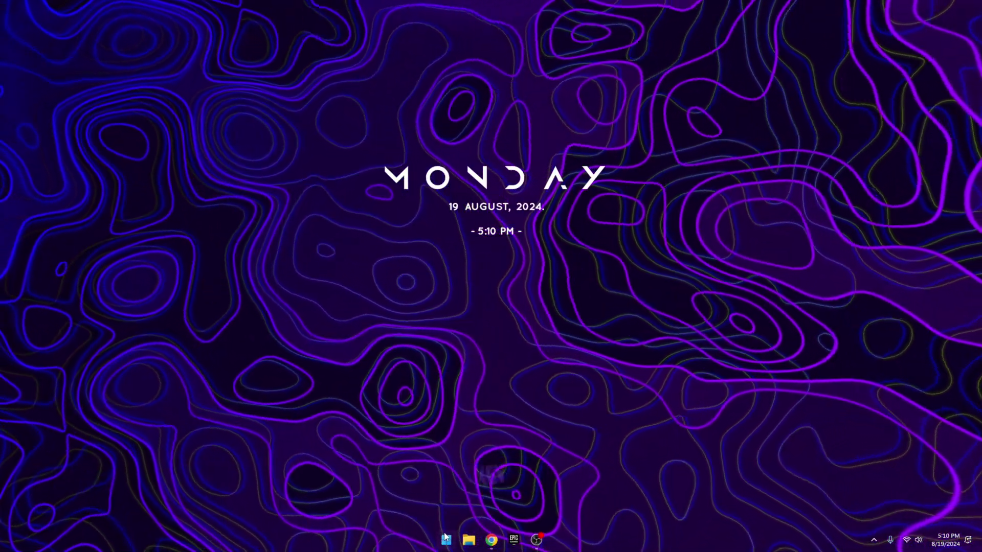
# In Settings > Gaming, confirm Game Bar's controller toggle is Off and keep Game Mode On.
pyautogui.click(445, 537)
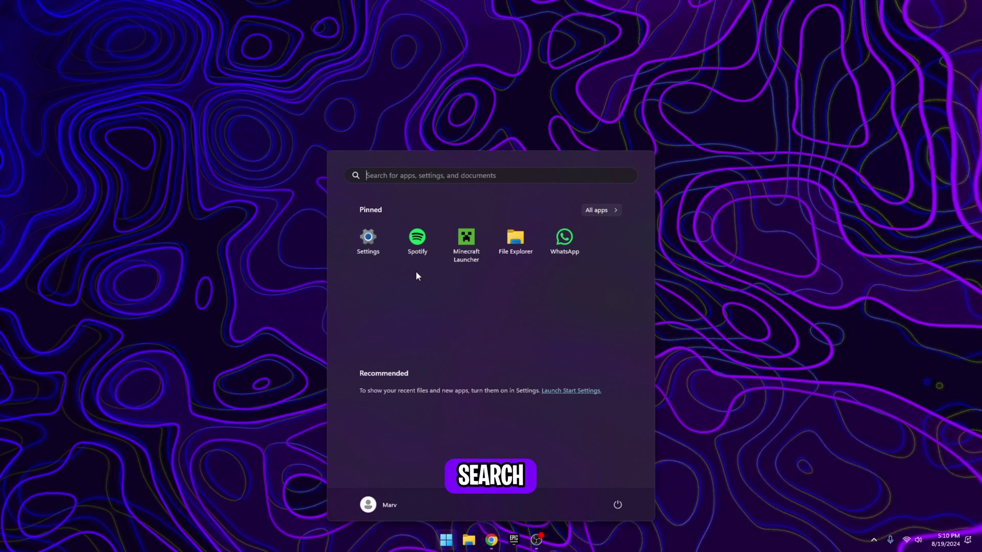
pyautogui.click(372, 237)
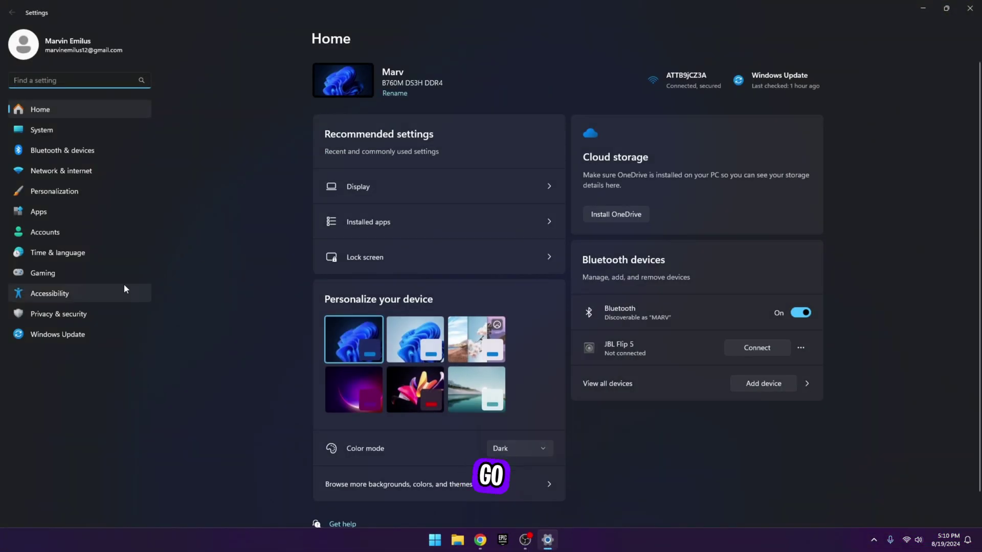
pyautogui.click(32, 276)
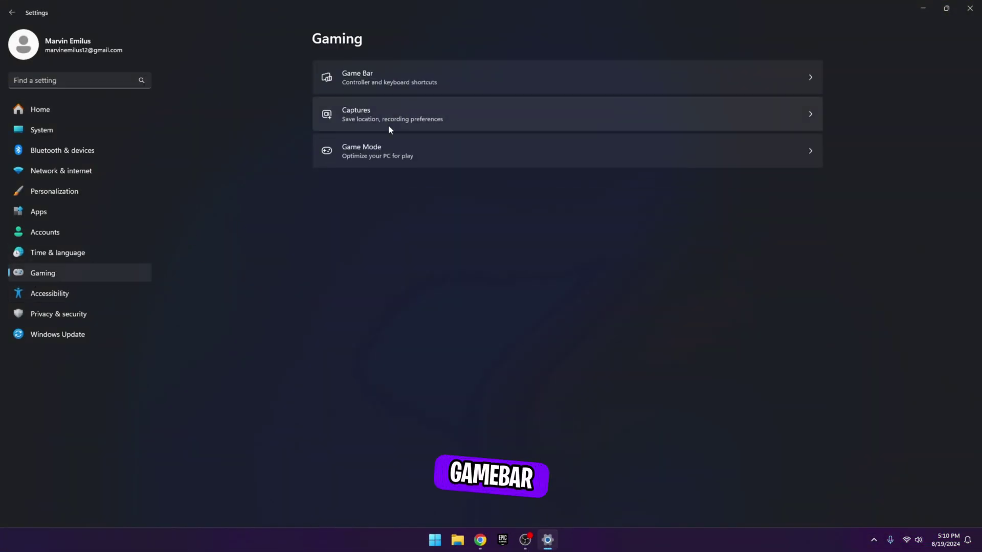
pyautogui.click(389, 115)
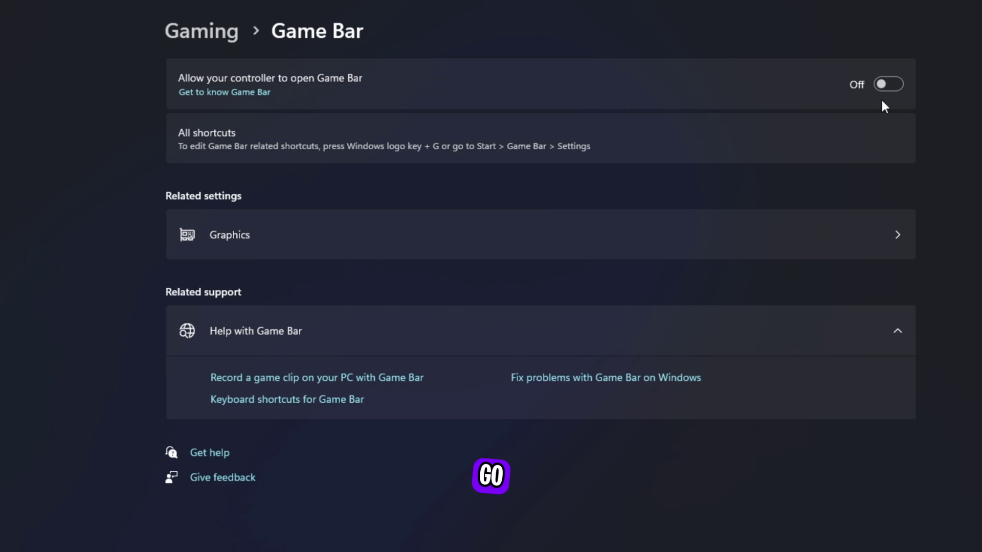
pyautogui.hotkey('alt', 'Left')
pyautogui.click(326, 205)
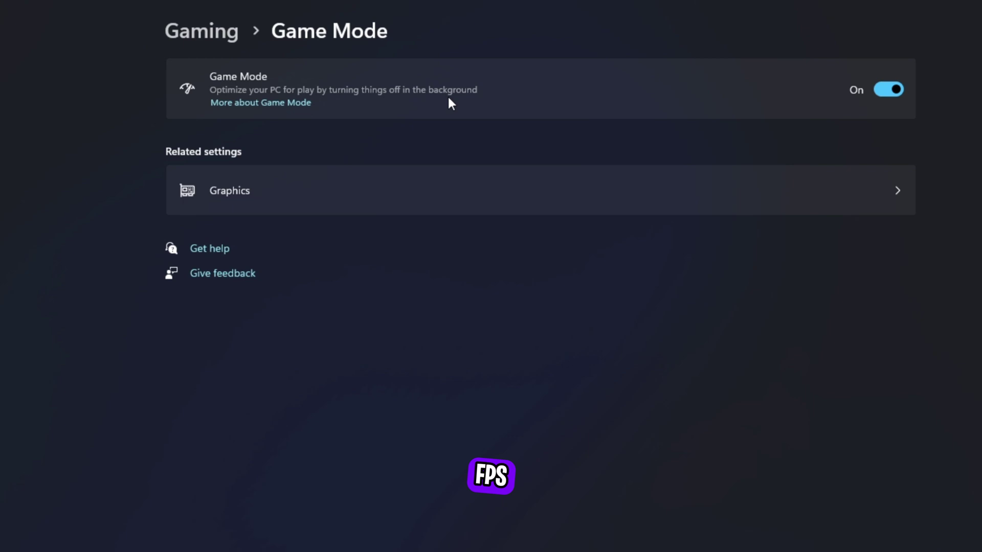
# Verify hardware-accelerated GPU scheduling and windowed-game optimizations are On in default graphics settings.
pyautogui.click(225, 205)
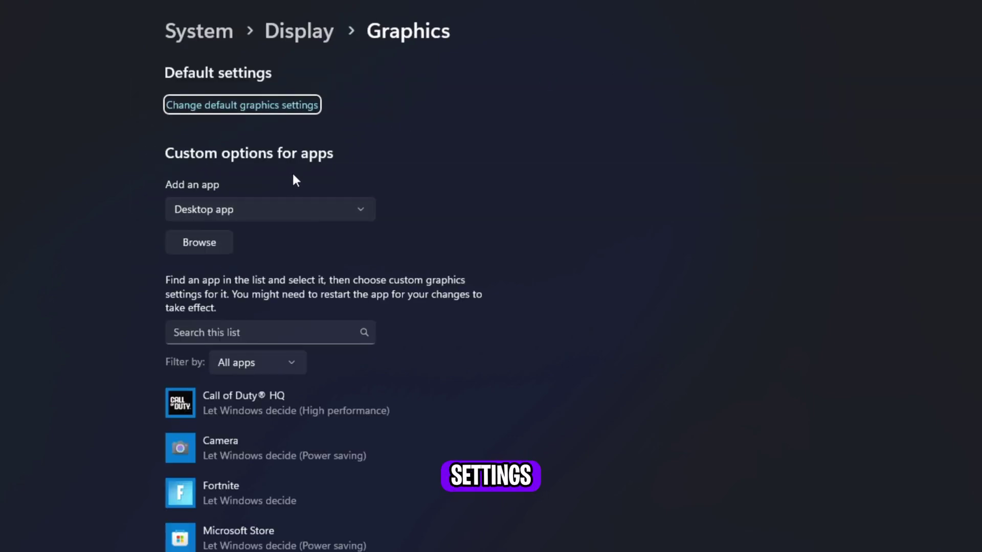
pyautogui.click(219, 107)
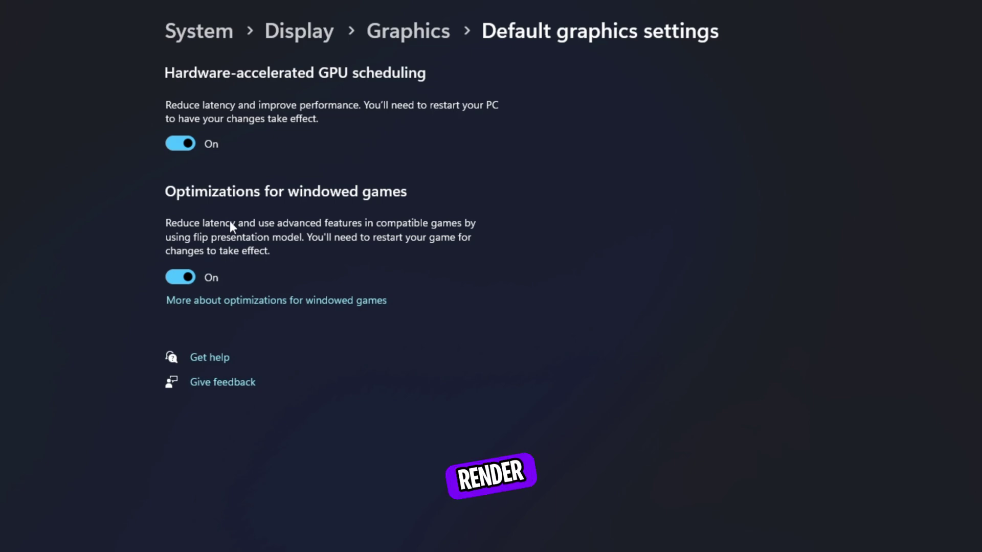
pyautogui.hotkey('alt', 'Left')
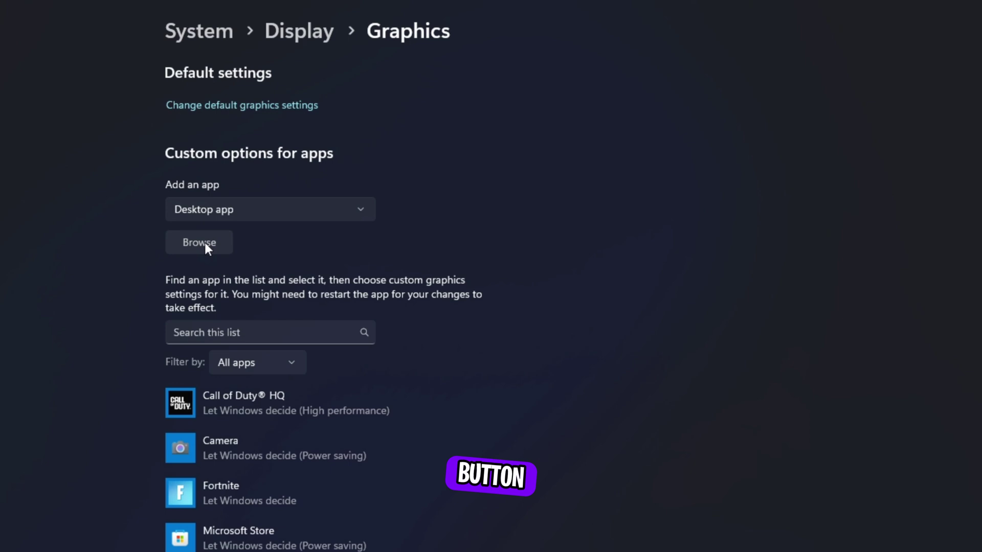
# Add FortniteClient-Win64-Shipping from FortniteGame\Binaries\Win64 to the Graphics app list.
pyautogui.click(205, 242)
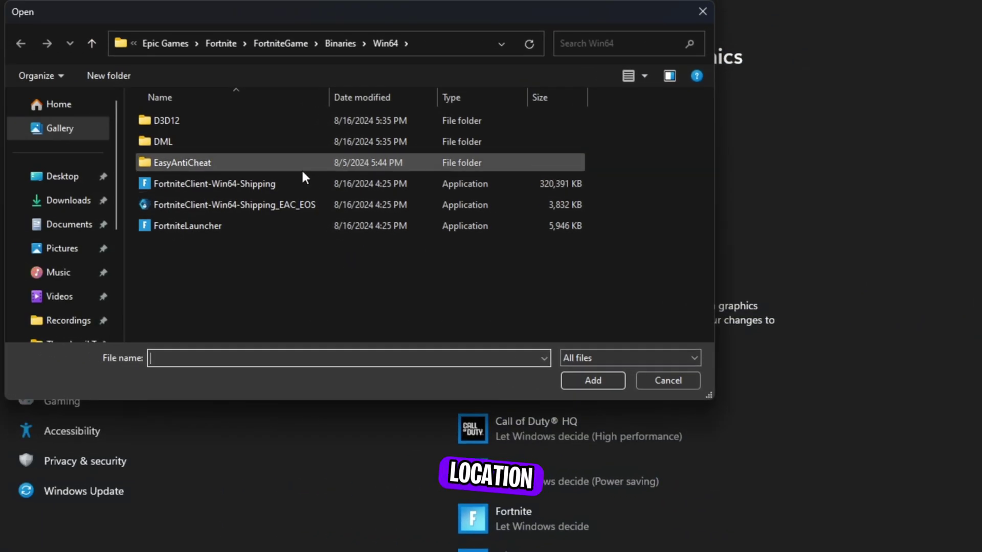
pyautogui.click(214, 43)
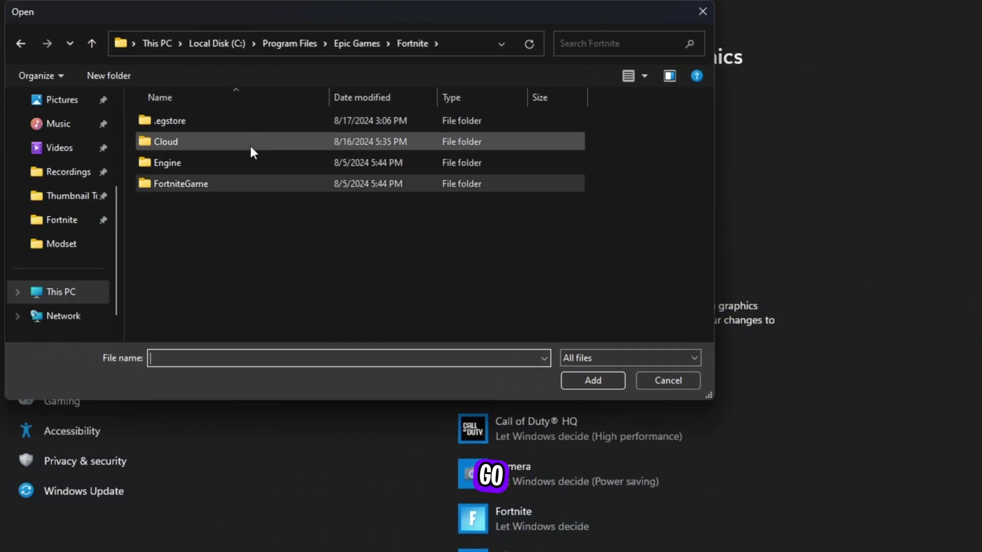
pyautogui.doubleClick(232, 183)
pyautogui.doubleClick(236, 121)
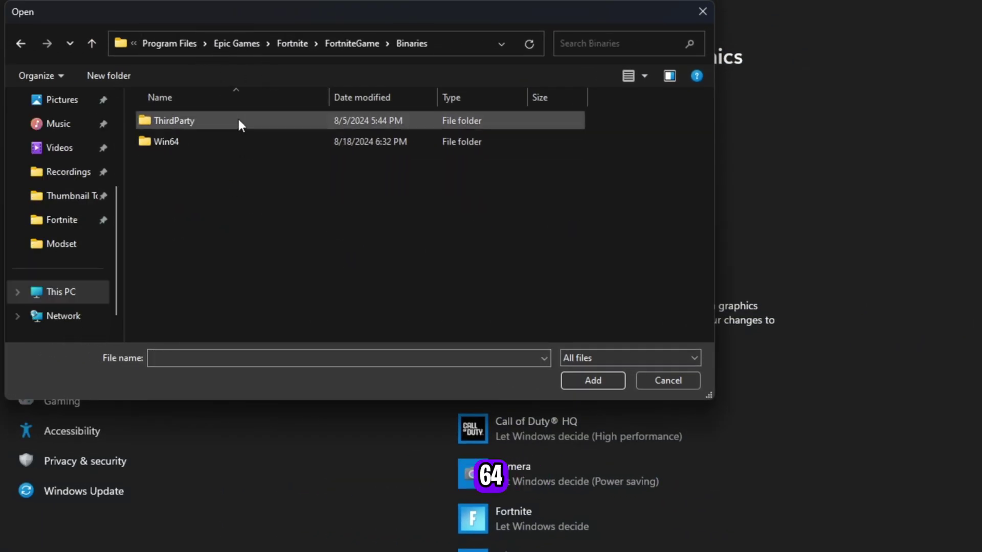
pyautogui.doubleClick(226, 142)
pyautogui.click(226, 183)
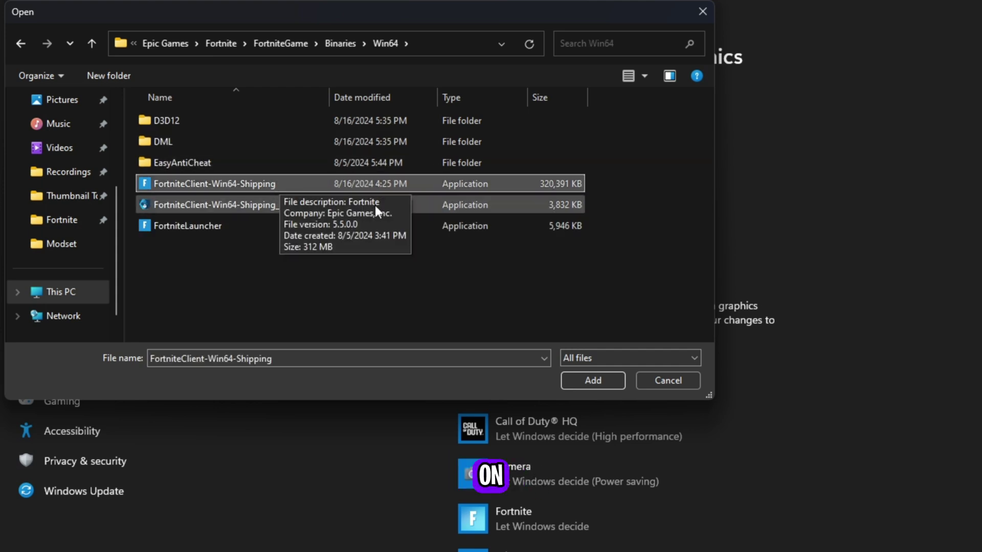
pyautogui.click(592, 383)
# Set Fortnite's graphics preference to High performance and save it.
pyautogui.scroll(-4, 559, 315)
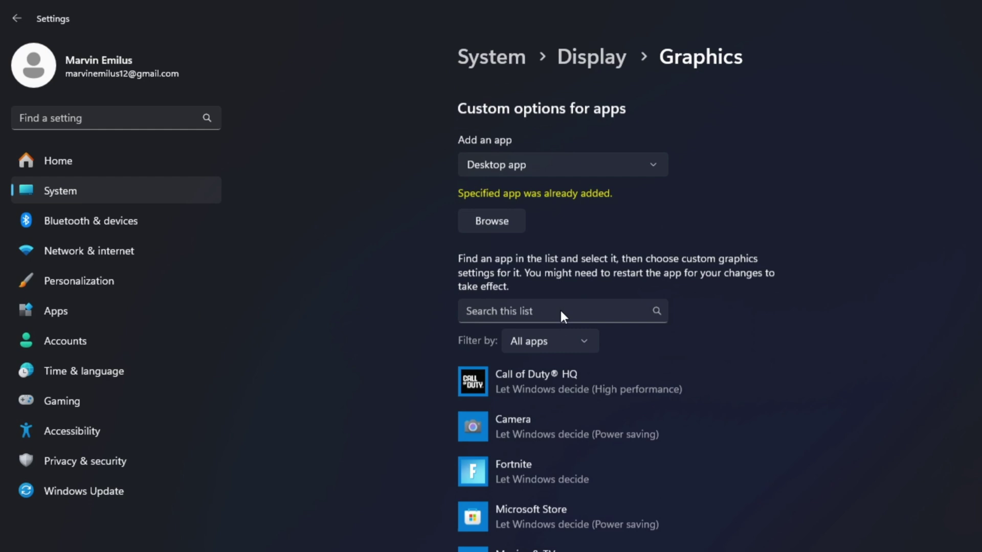
pyautogui.click(536, 350)
pyautogui.click(661, 438)
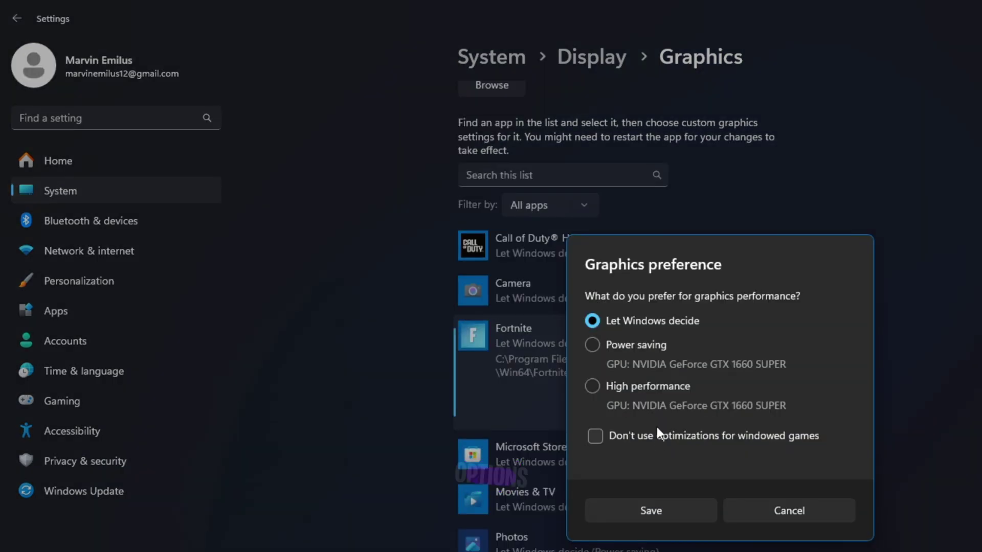
pyautogui.click(599, 386)
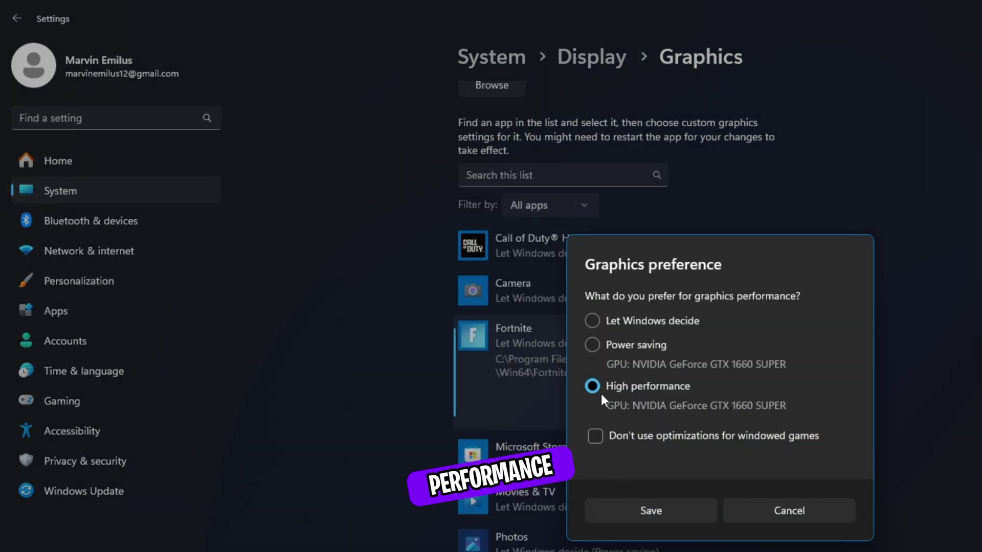
pyautogui.click(634, 511)
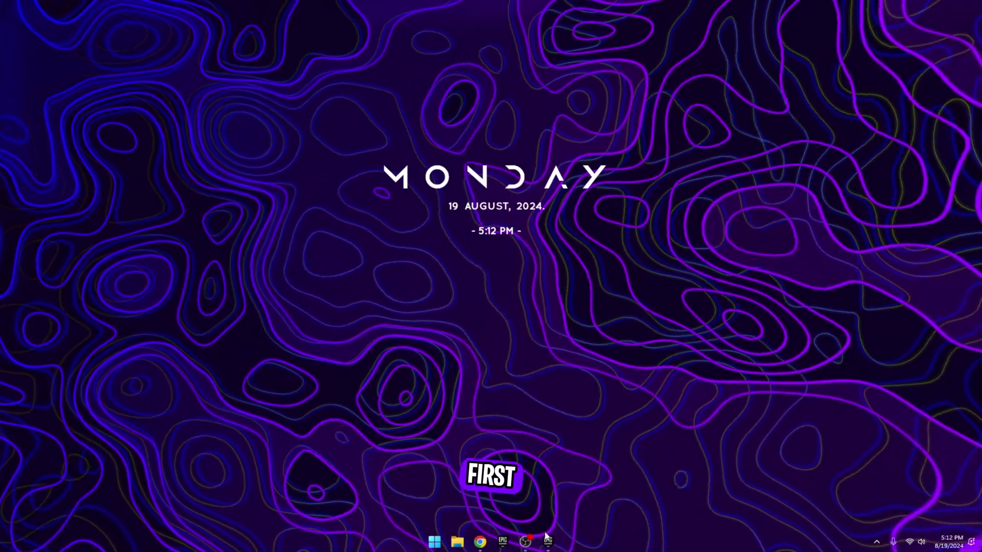
# In the launcher Library, open Fortnite's Options and uncheck Save the World, High Resolution Textures, DirectX 12 Shaders.
pyautogui.click(547, 542)
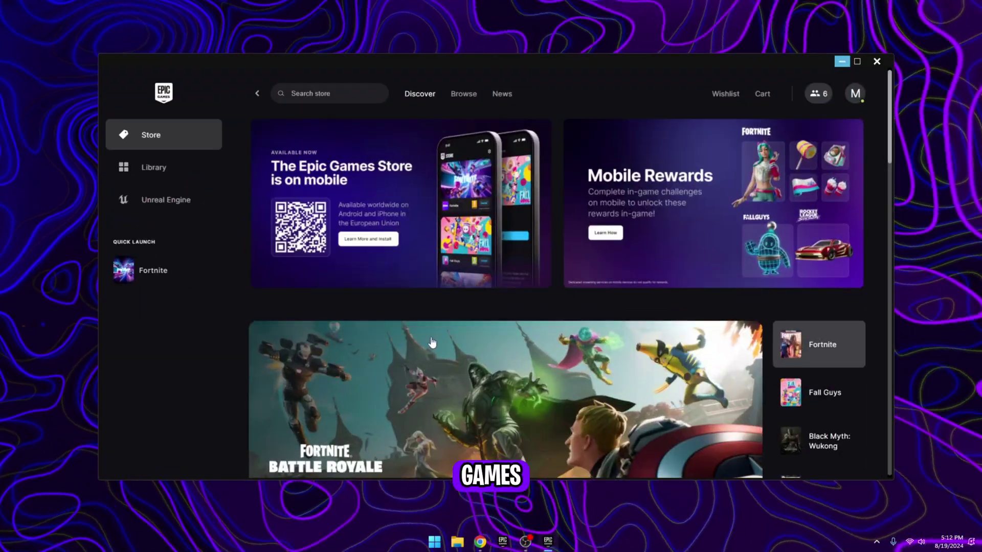
pyautogui.click(152, 170)
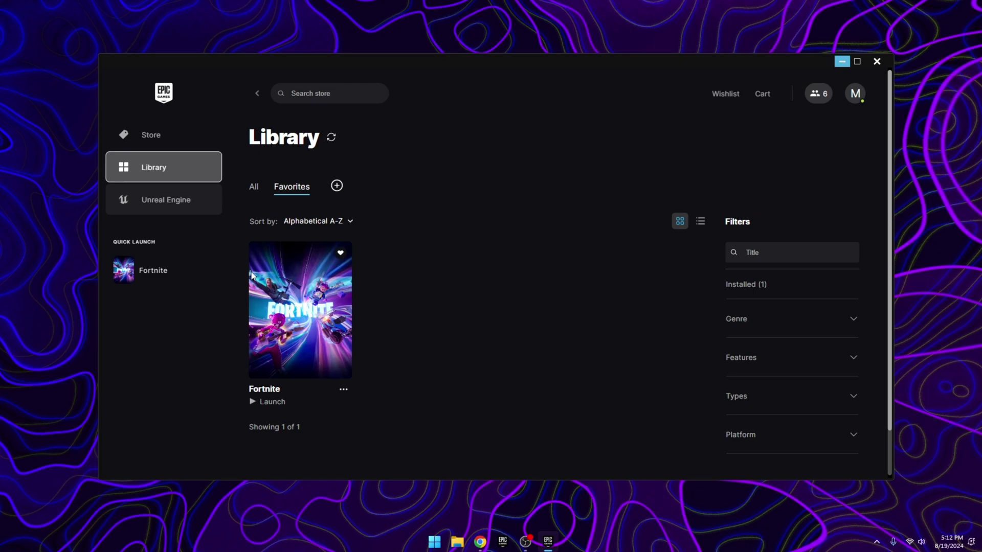
pyautogui.click(344, 392)
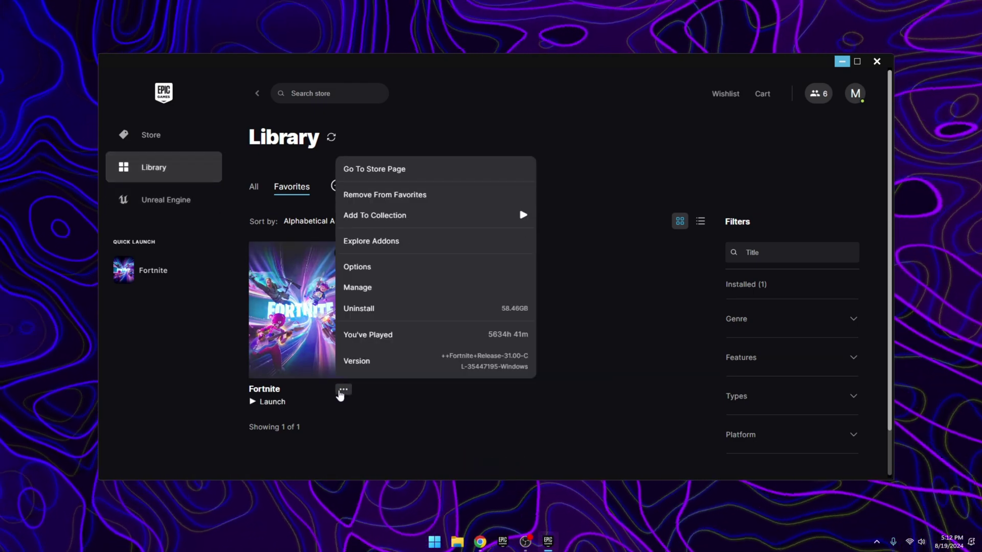
pyautogui.click(363, 272)
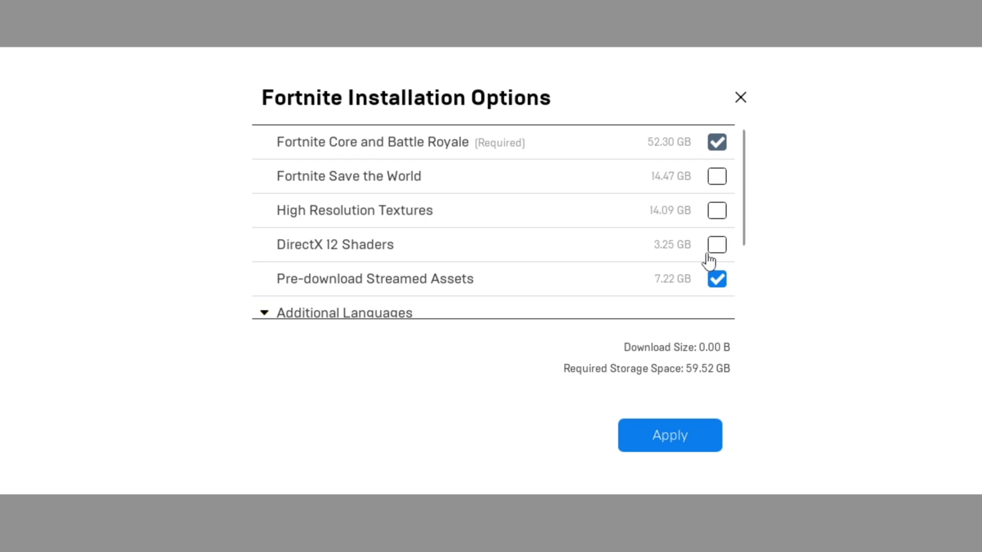
pyautogui.moveTo(367, 280)
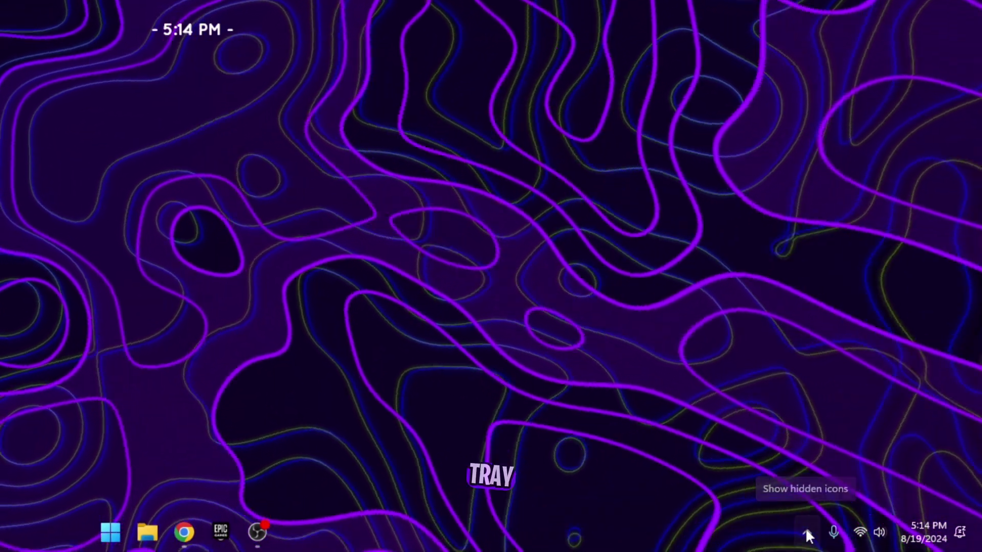
# Exit Steam from the hidden tray icons.
pyautogui.click(834, 536)
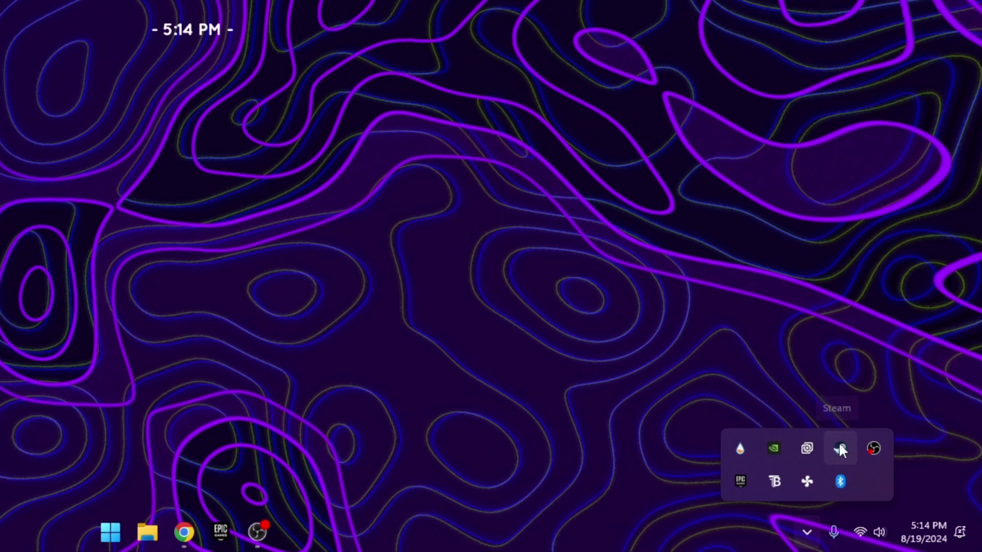
pyautogui.rightClick(839, 442)
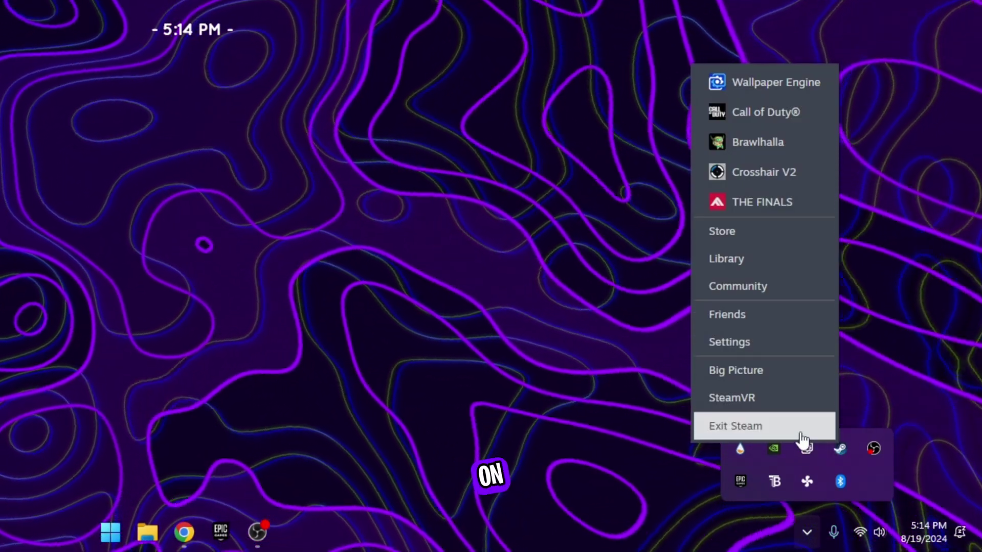
pyautogui.click(802, 434)
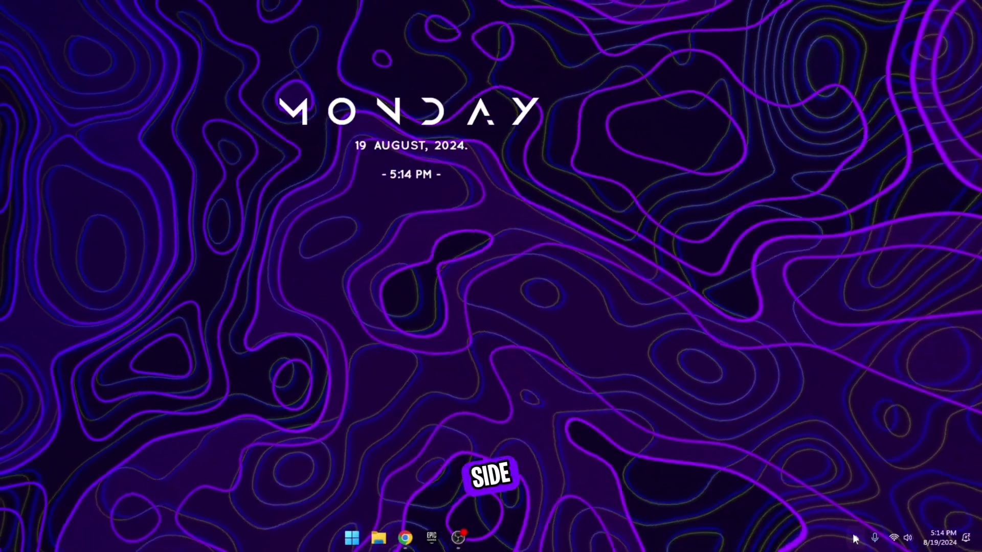
# Exit Rainmeter from the tray, removing its desktop clock widget.
pyautogui.click(855, 537)
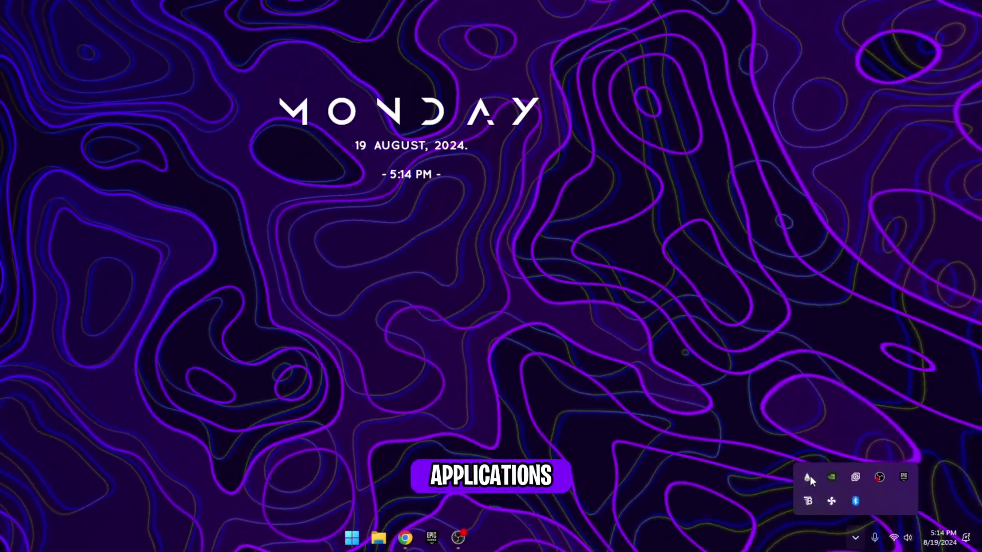
pyautogui.rightClick(807, 476)
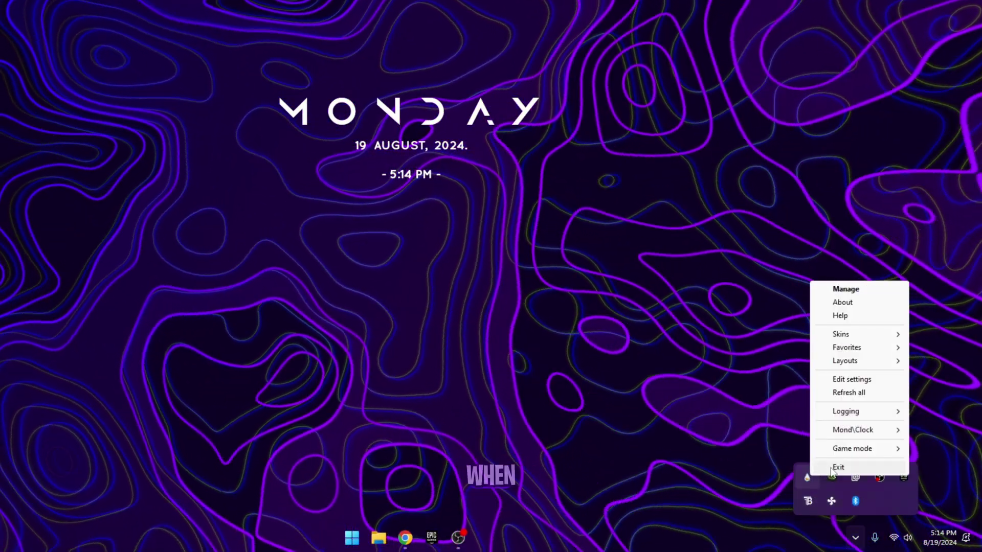
pyautogui.click(833, 467)
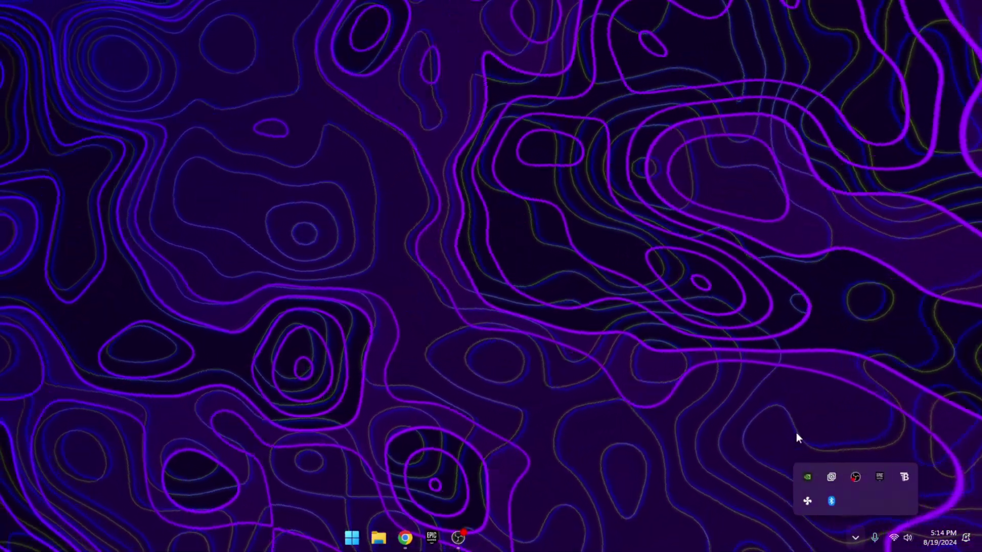
pyautogui.click(796, 433)
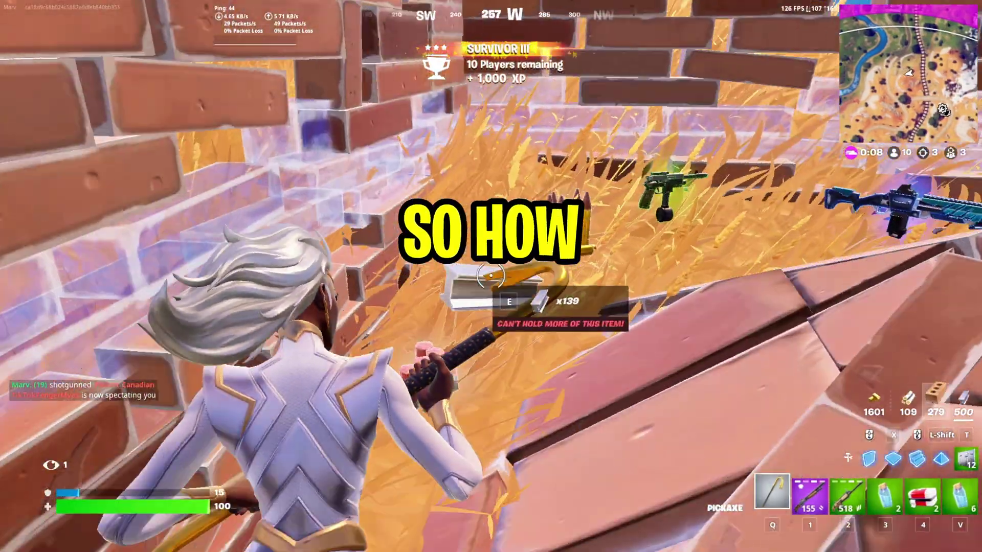
pyautogui.press('r')
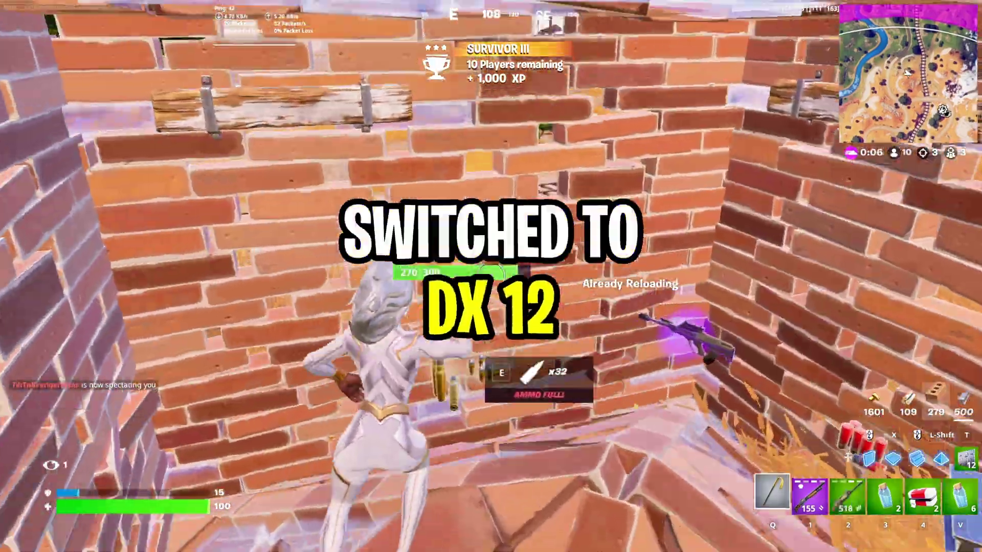